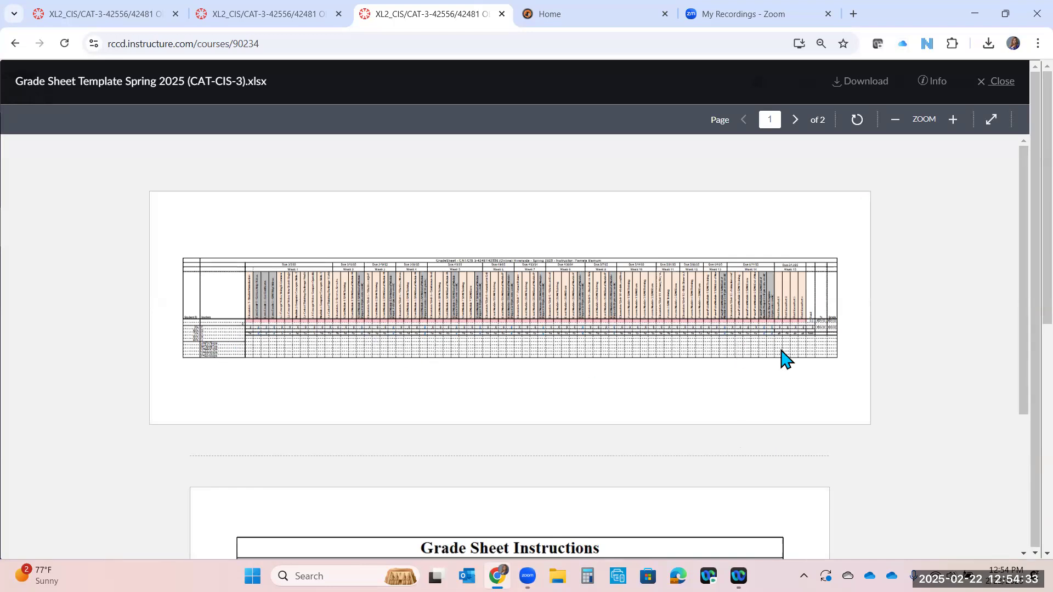
Step: Download the Grade Sheet Template Spring 2025 (CAT-CIS-3) workbook, open it in Excel and enable editing
left_click(863, 82)
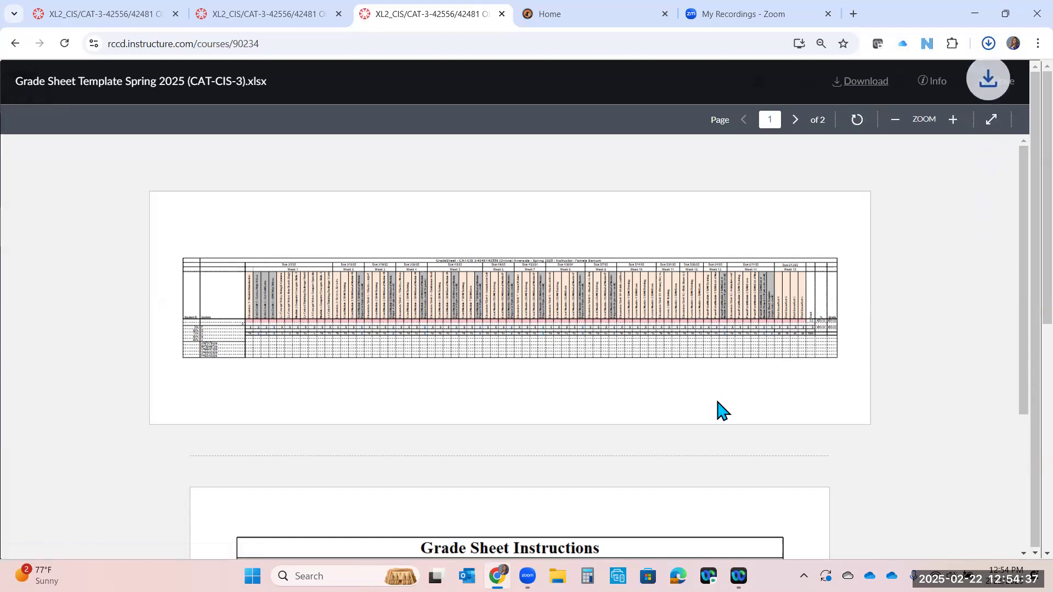
left_click(832, 87)
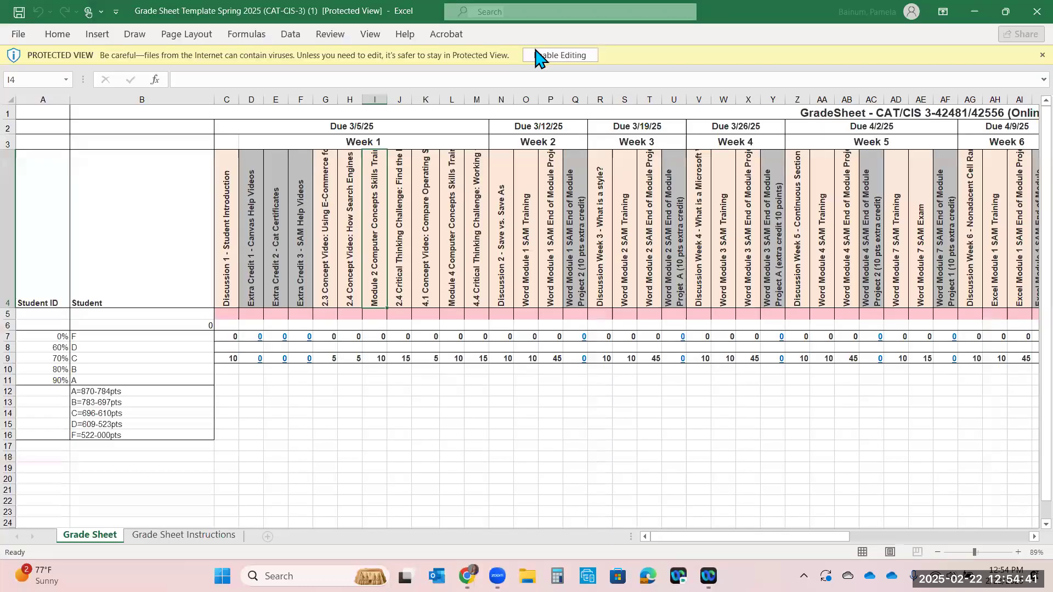
left_click(538, 55)
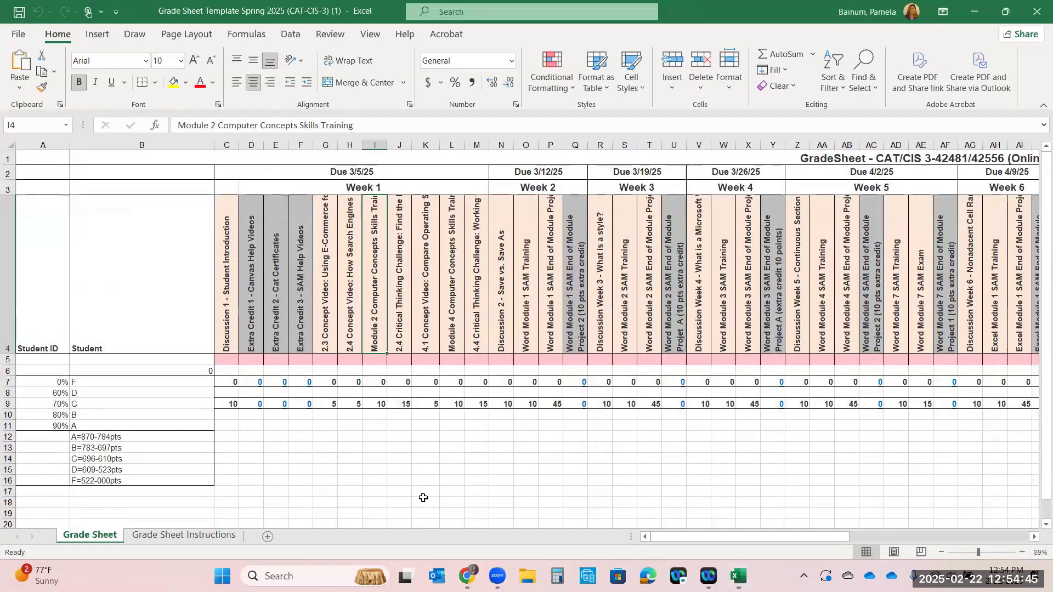
Step: Read the Grade Sheet Instructions sheet, and examine the weekly assignment columns across the Grade Sheet
left_click(187, 535)
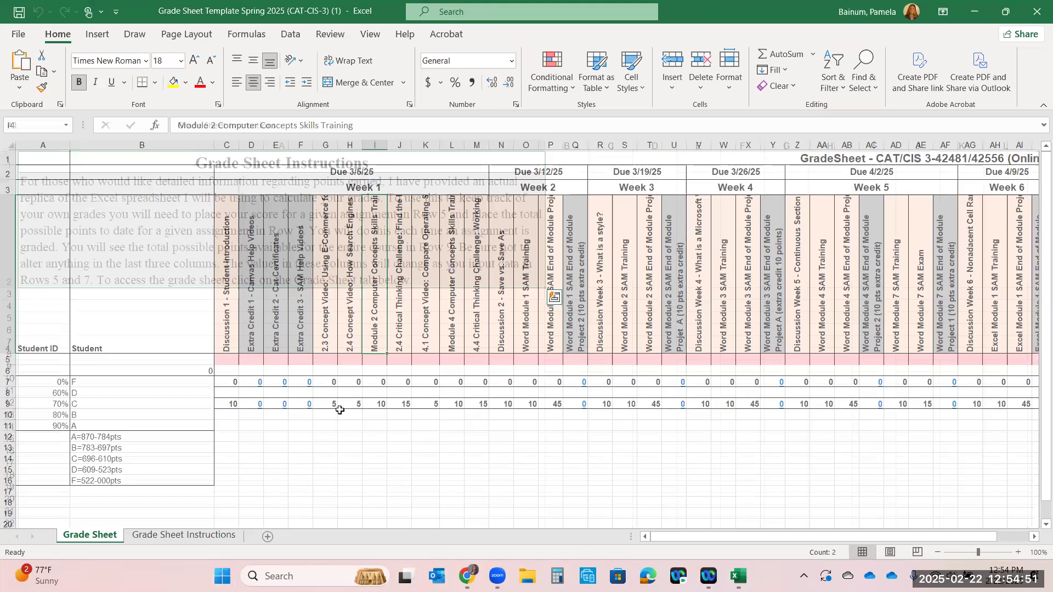
left_click_drag(855, 540, 1016, 540)
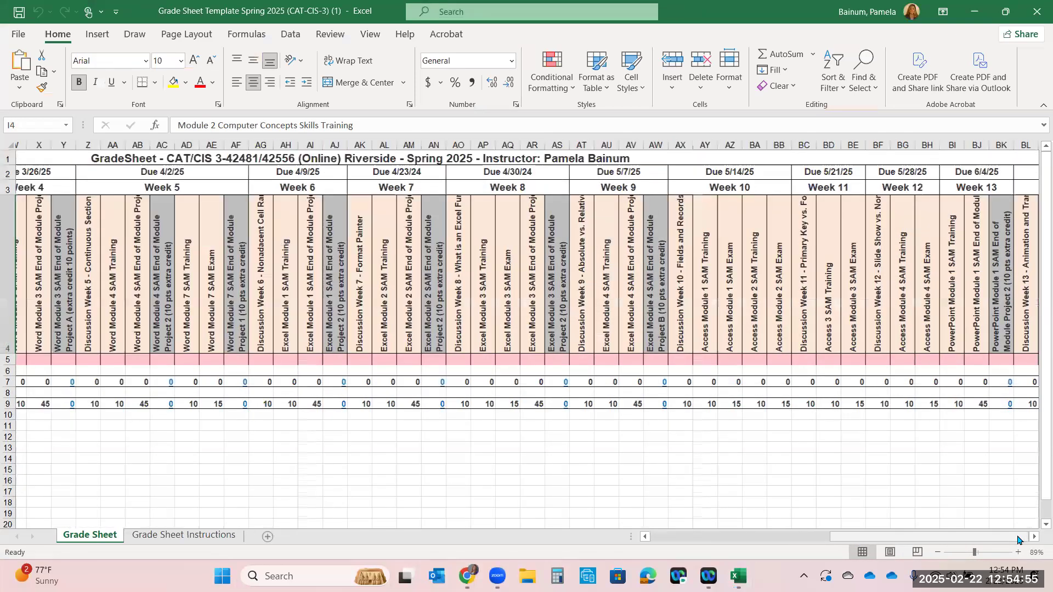
scroll(896, 222, "right", 5)
left_click_drag(901, 542, 721, 542)
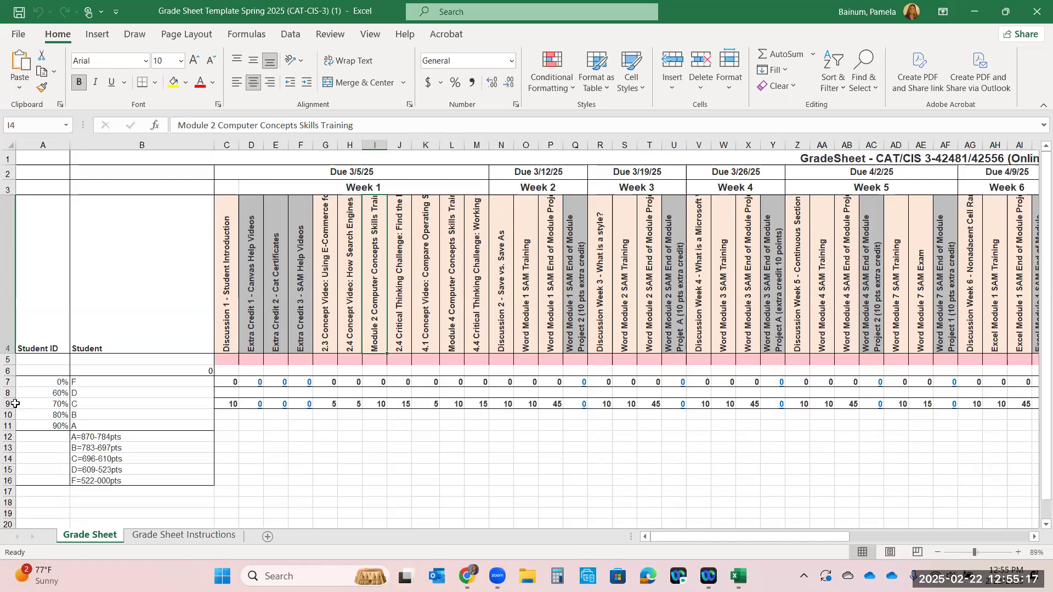
Step: Undo the accidental height change to row 9, then select that row and examine the possible points for all assignments
left_click_drag(14, 404, 14, 402)
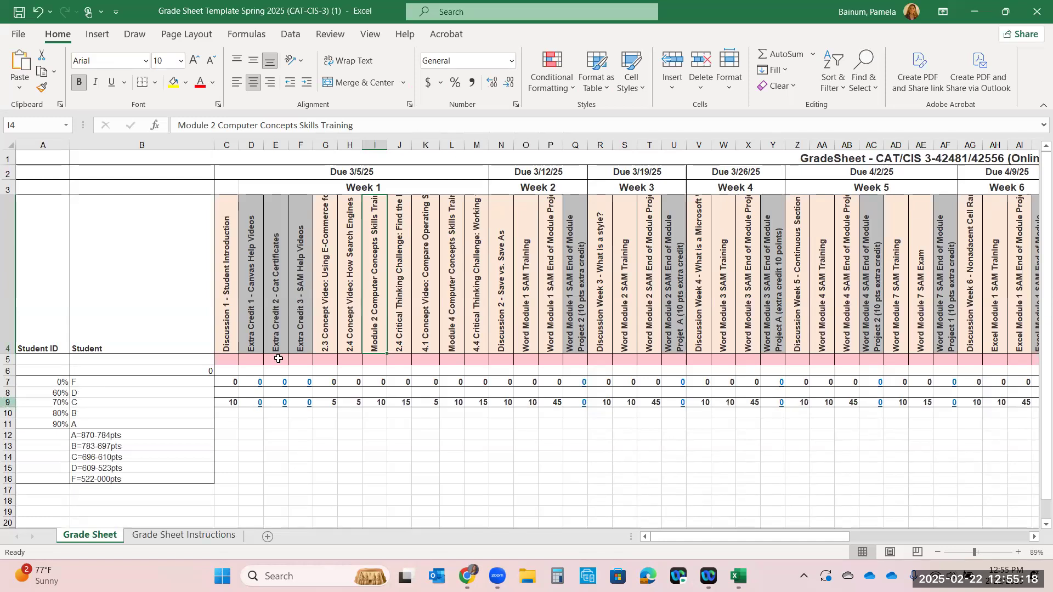
left_click(36, 12)
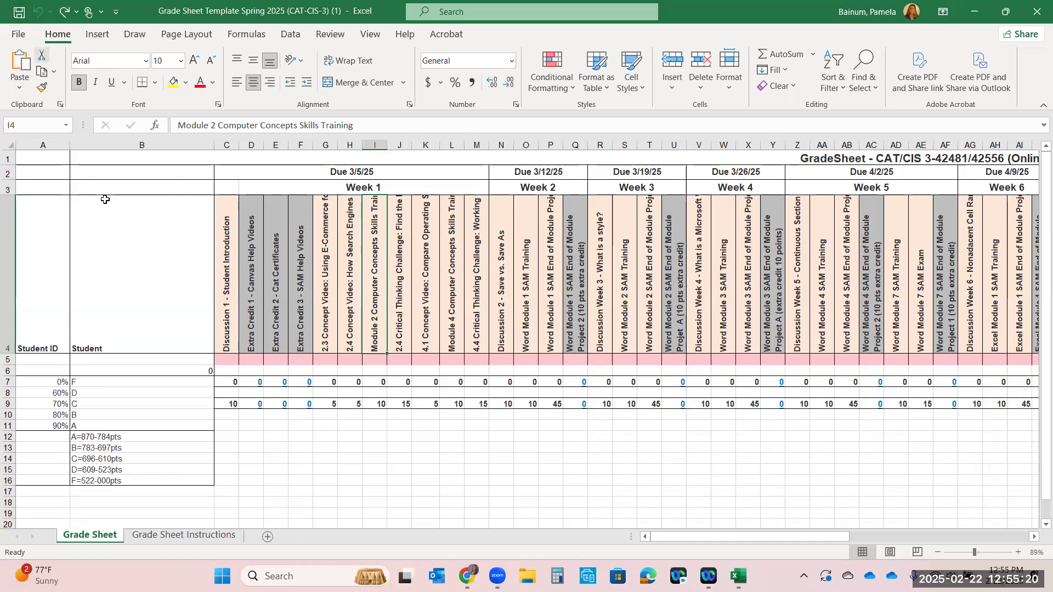
left_click(8, 404)
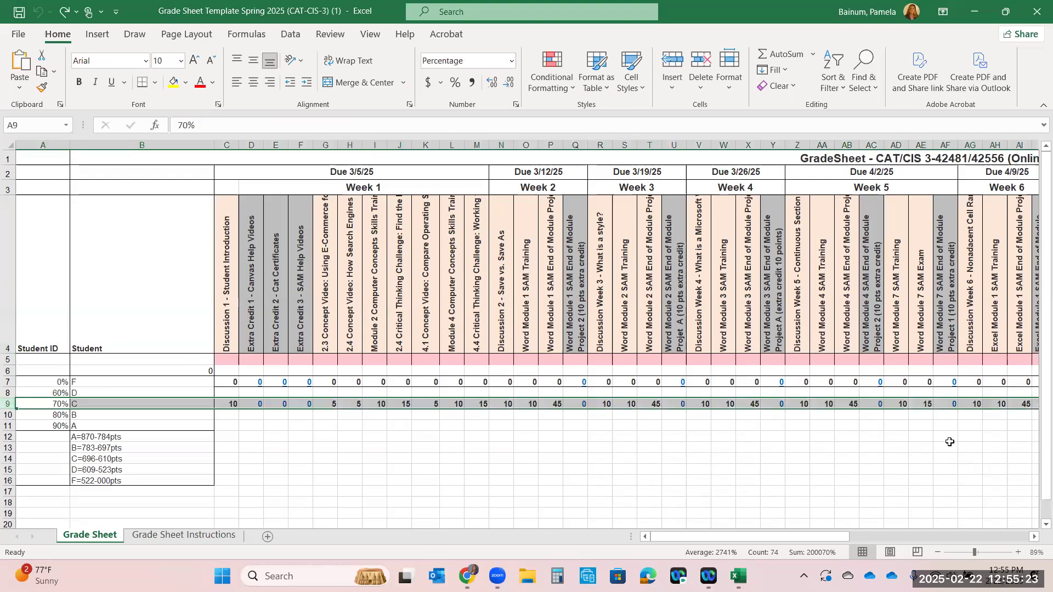
left_click(1035, 538)
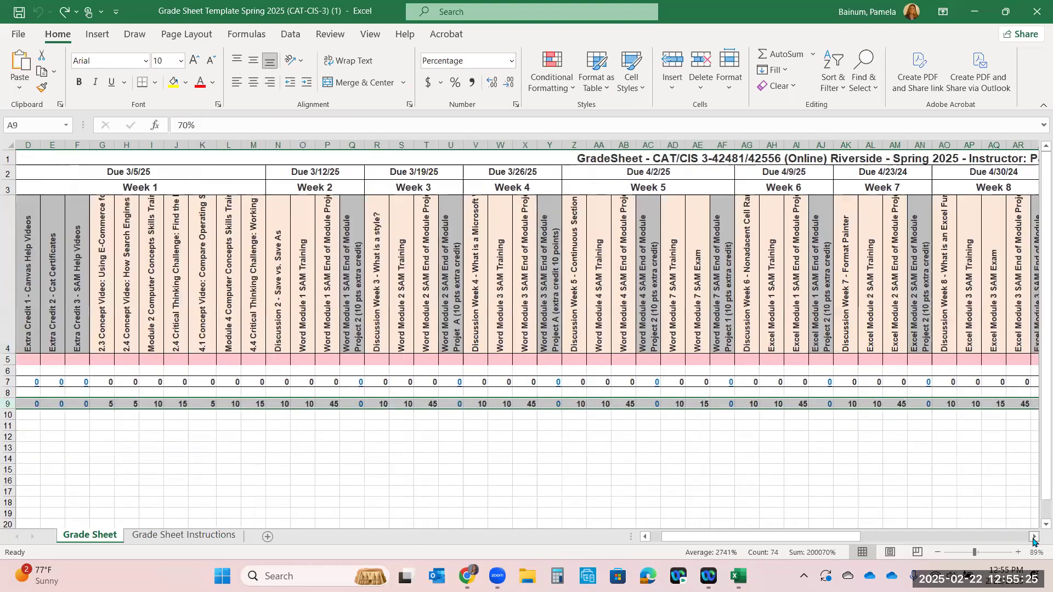
left_click_drag(1034, 541, 1034, 542)
left_click_drag(864, 545, 635, 517)
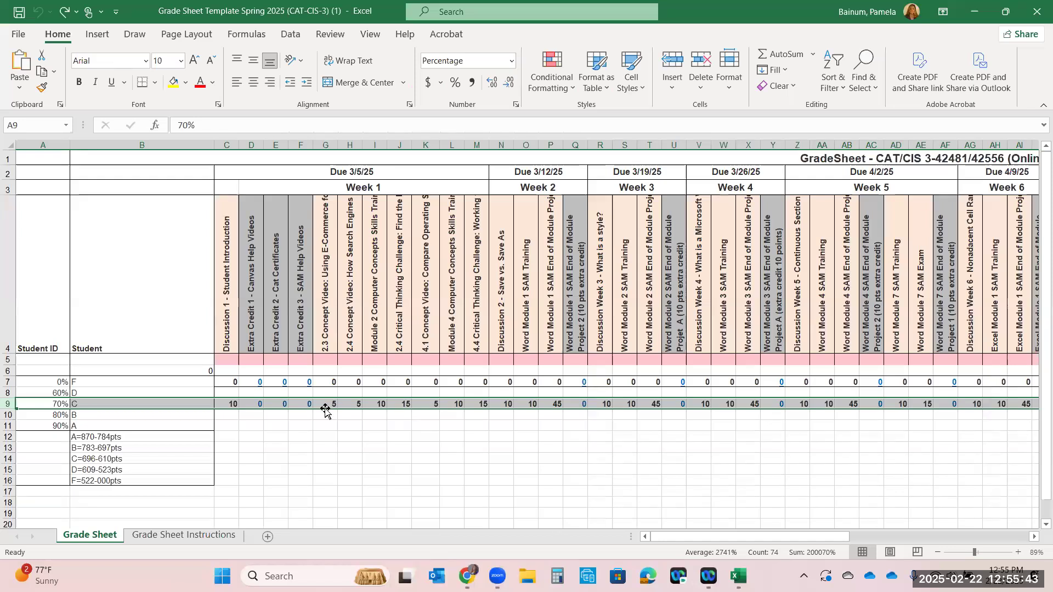
Step: Copy the Week 1 possible points from C9:M9 into row 7, starting at cell C7
left_click_drag(326, 437, 301, 426)
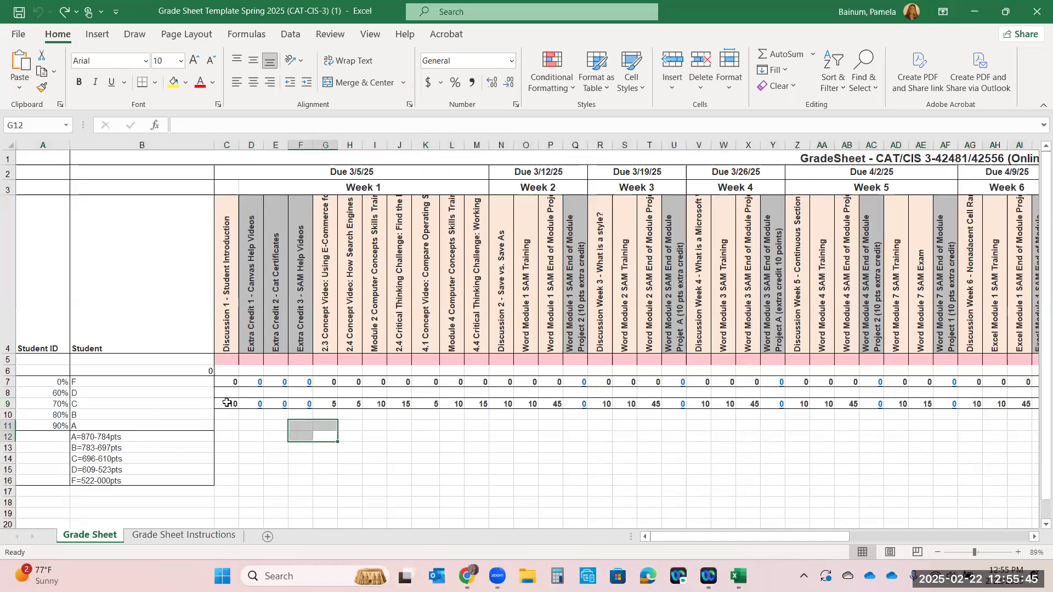
left_click_drag(229, 405, 480, 404)
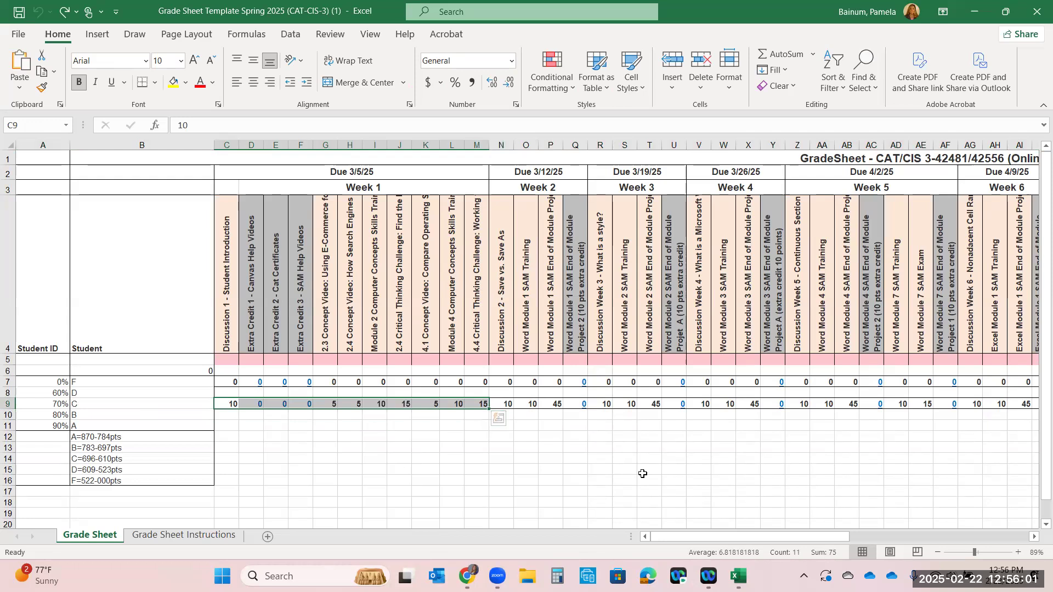
key("ctrl+c")
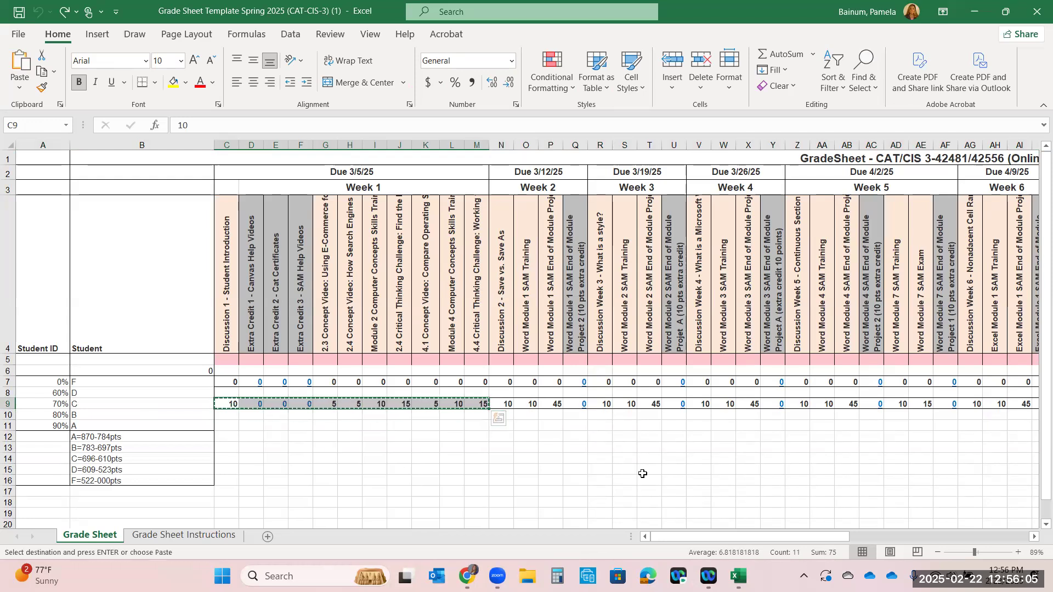
left_click(230, 383)
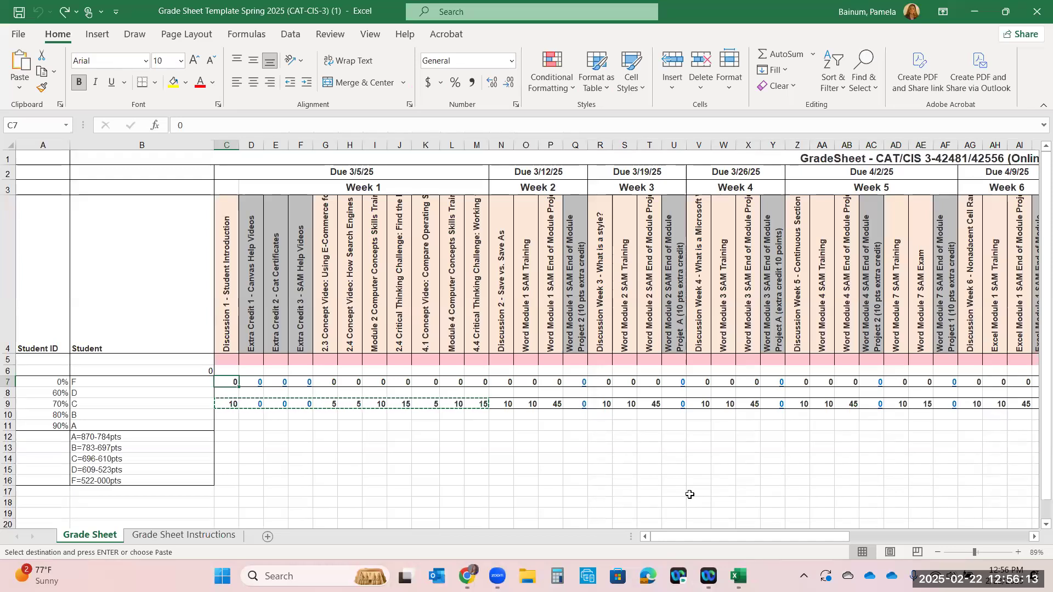
key("ctrl+v")
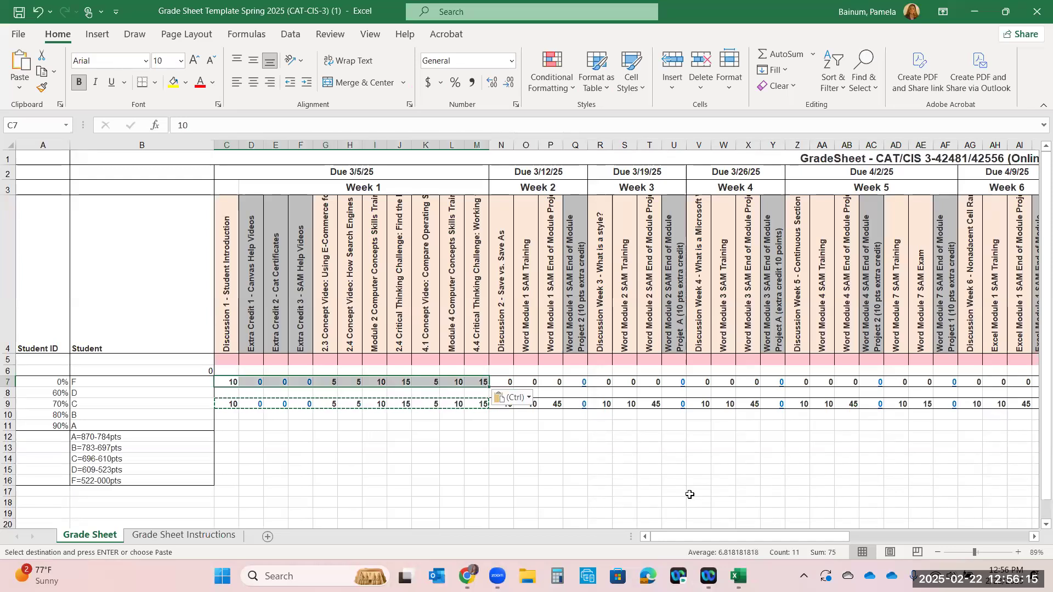
key("Escape")
left_click(394, 502)
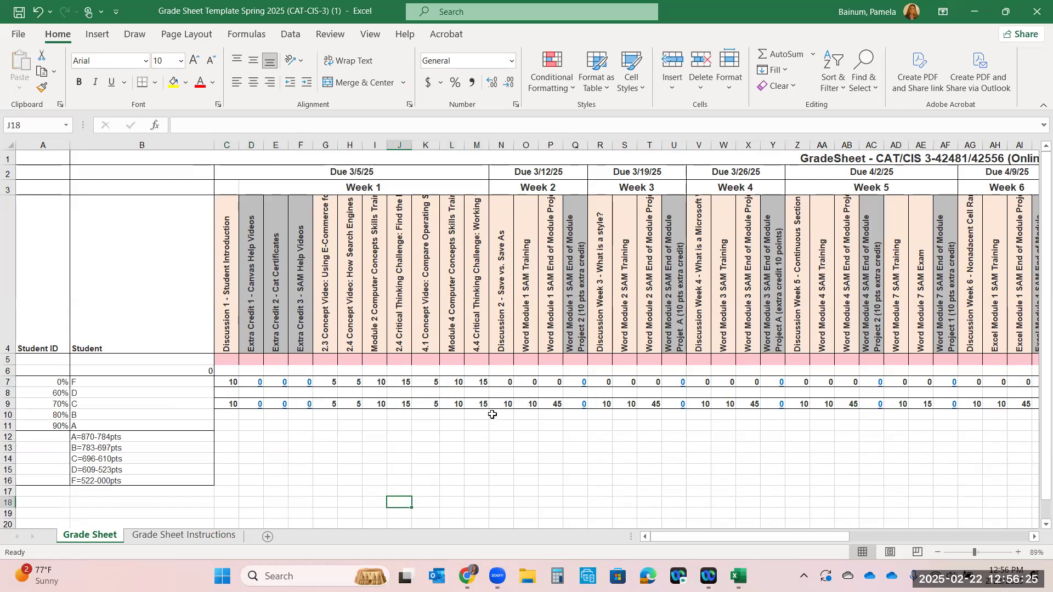
Step: In row 5, enter scores of 10 for Discussion 1, 5 for each of the 2.3 and 2.4 Concept Videos, and 10 for Module 2 Skills Training
left_click(225, 360)
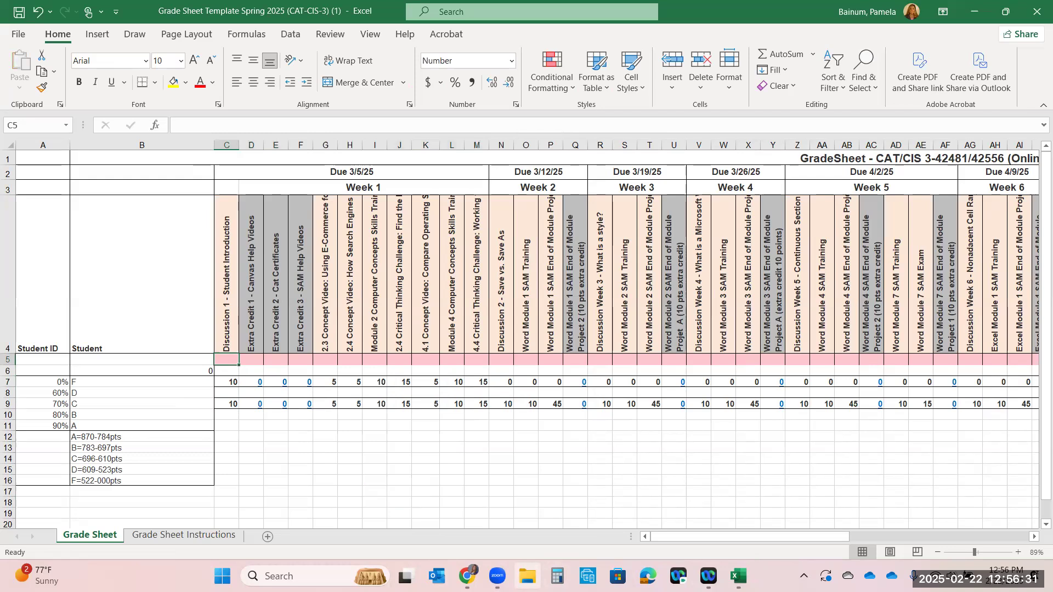
type("1")
key("Tab")
key("Tab")
key("Tab")
key("Tab")
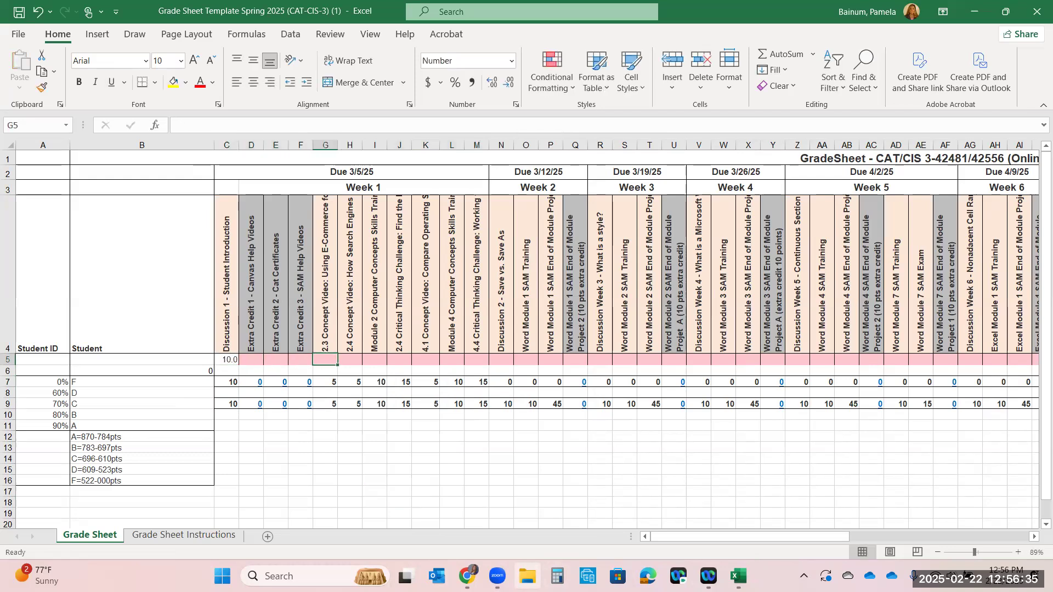
type("5")
key("Tab")
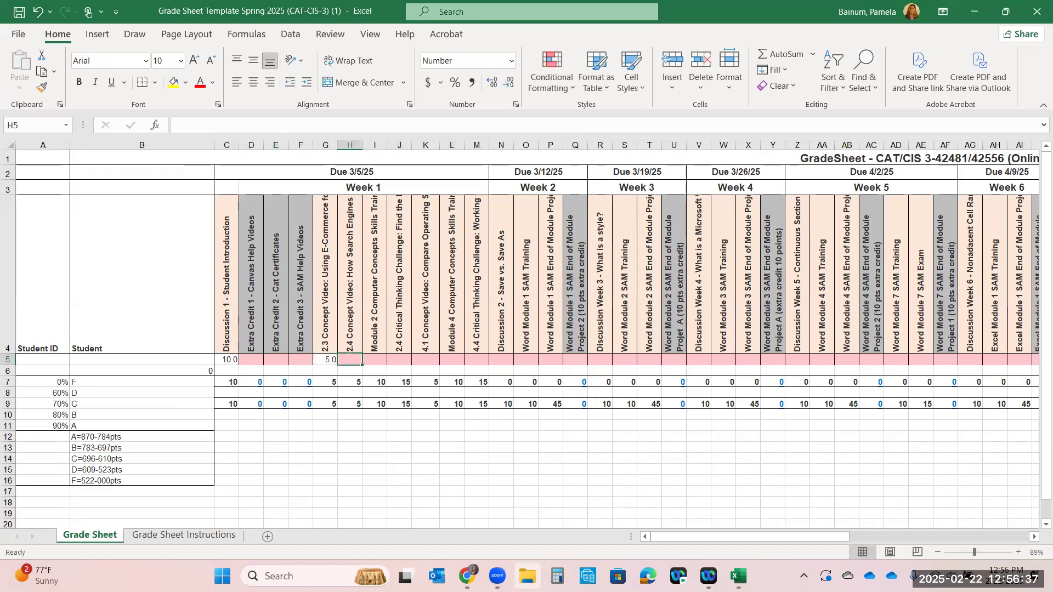
type("5")
key("Tab")
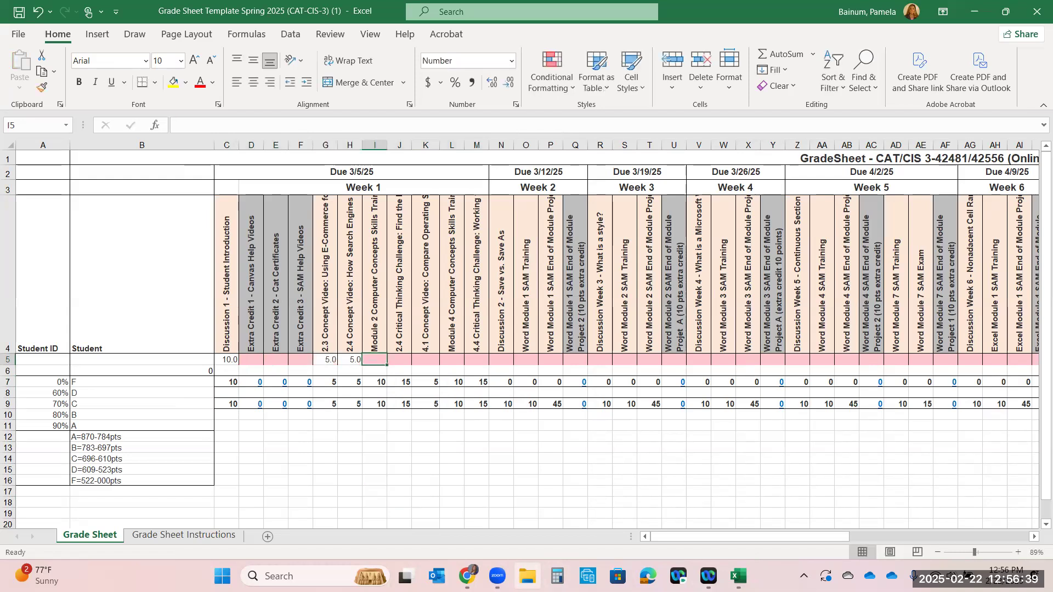
type("10")
key("Tab")
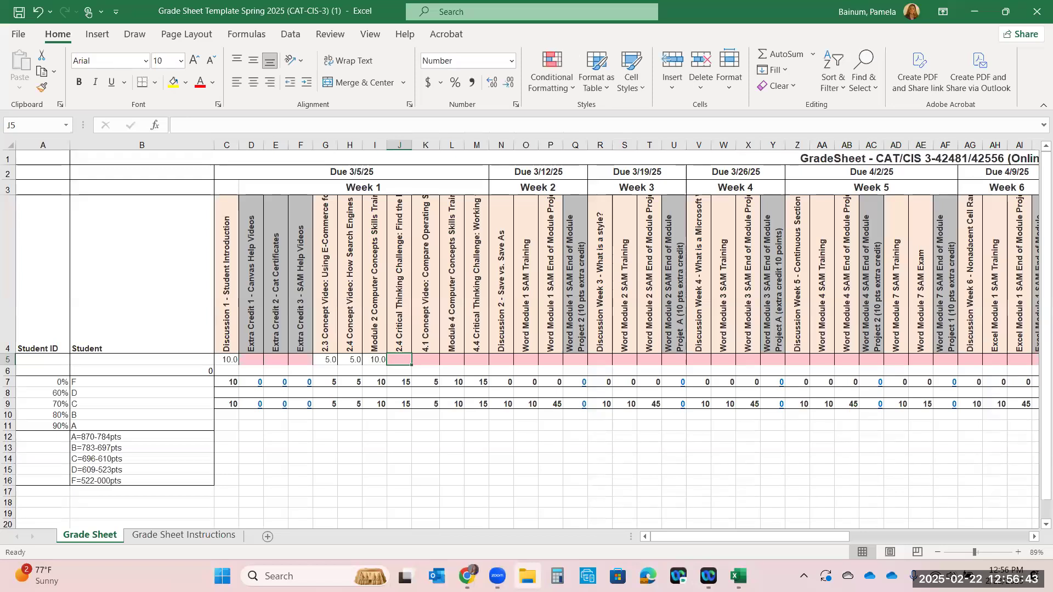
Step: Enter the remaining Week 1 scores in J5:M5 as 5, 5, 10 and 5
type("5")
key("Tab")
type("5")
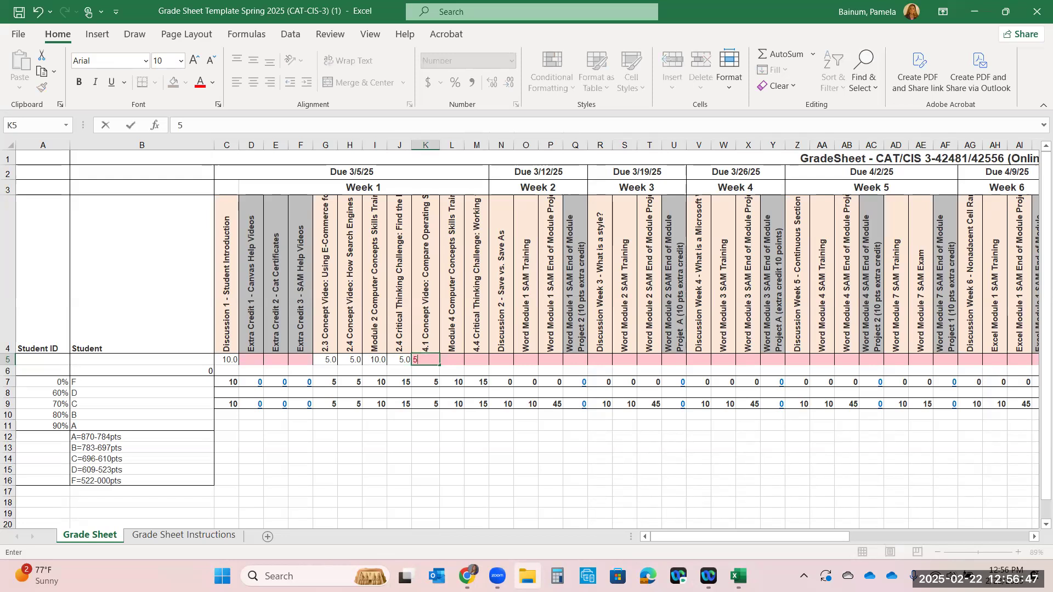
key("Tab")
type("10")
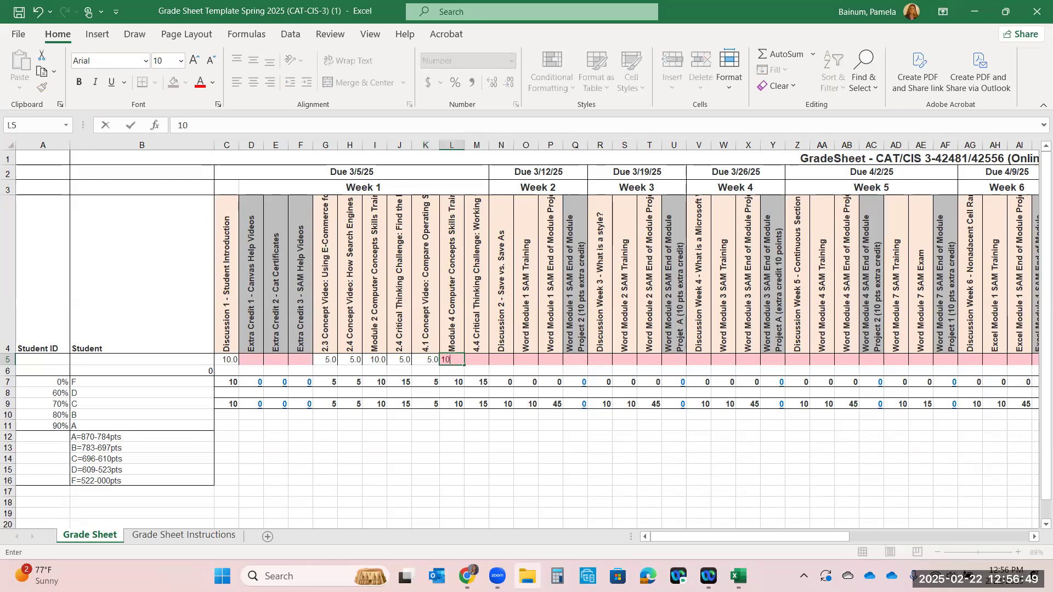
key("Tab")
type("5")
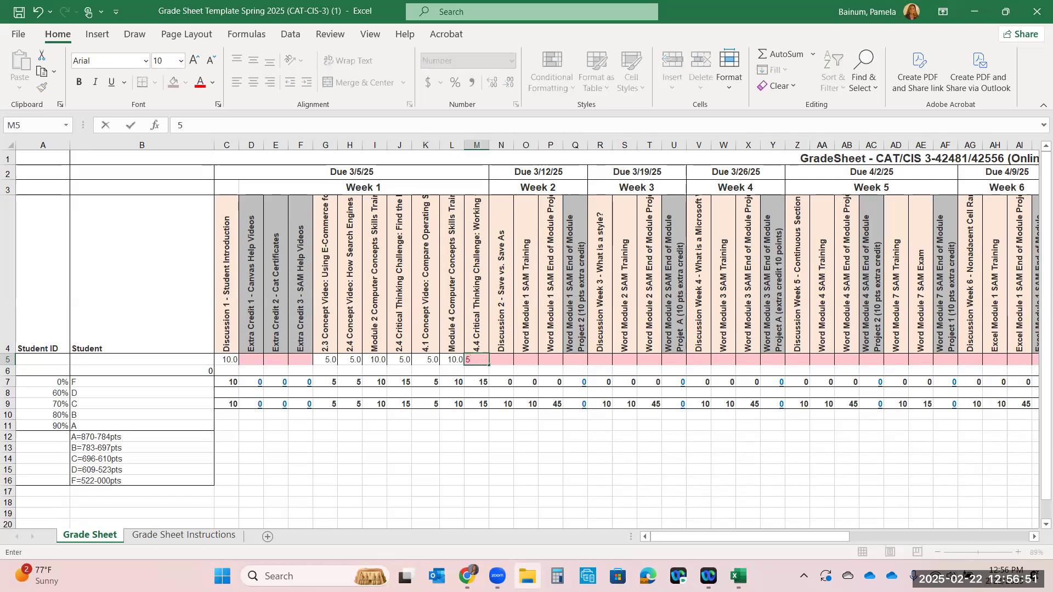
key("Tab")
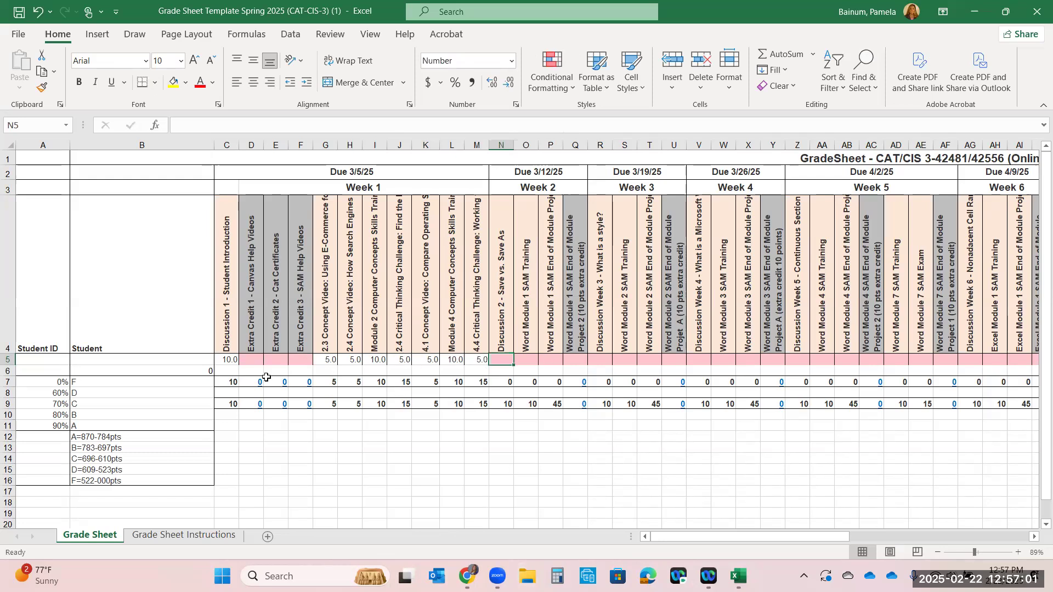
Step: Examine the Total, % and Grade columns for the Week 1 scores in row 5
left_click_drag(1033, 539, 1033, 539)
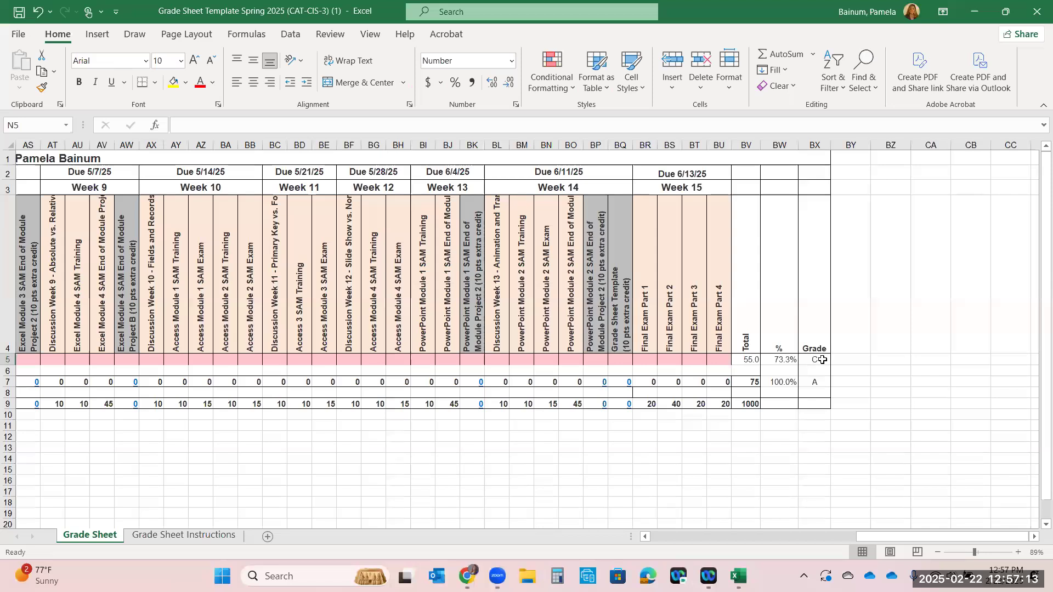
left_click_drag(890, 537, 890, 538)
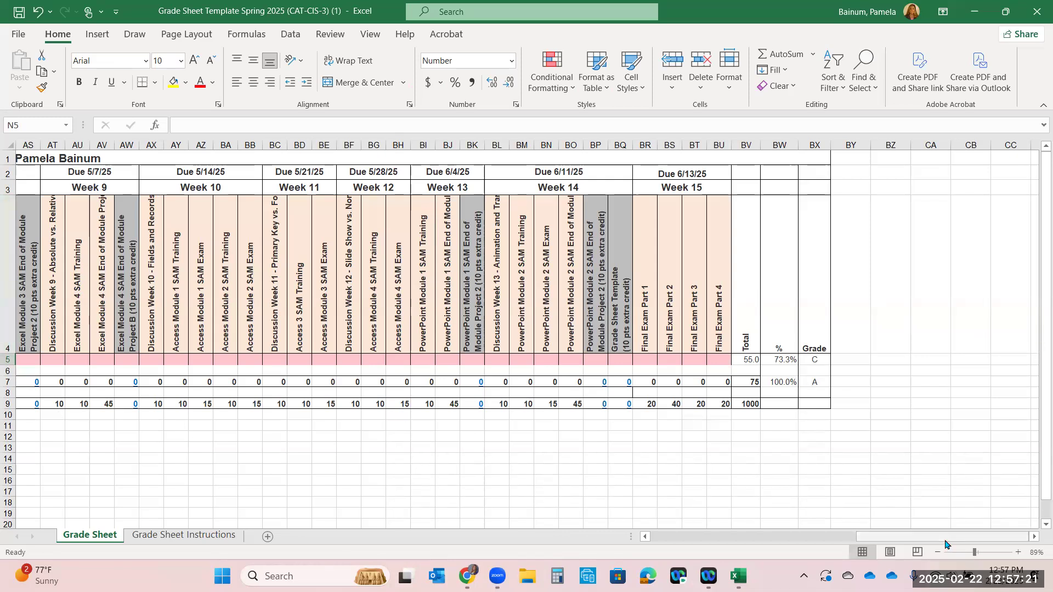
left_click_drag(942, 541, 672, 510)
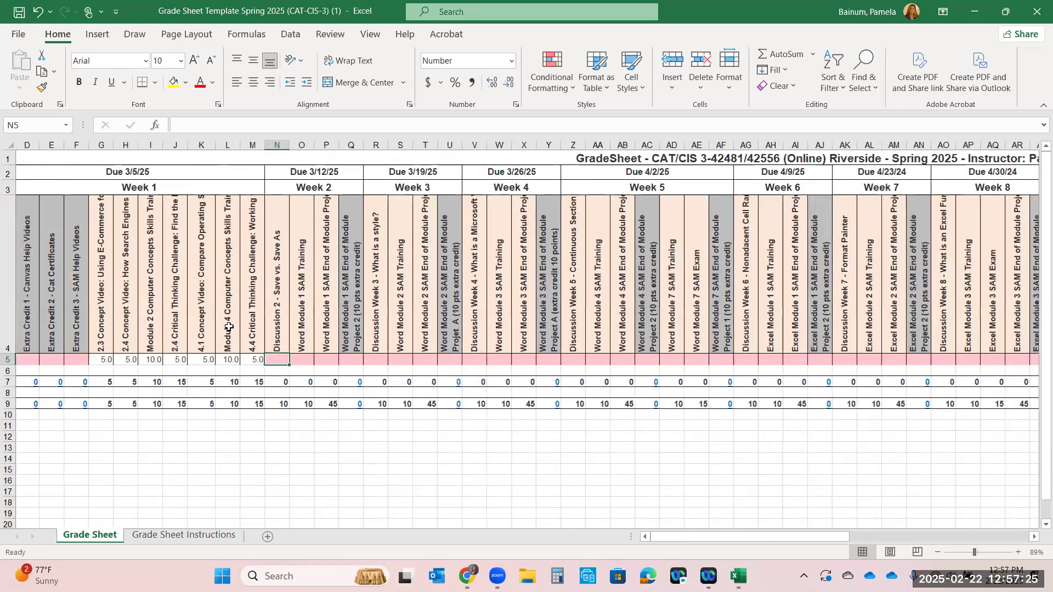
Step: Enter 10 points for each of the three Week 1 extra credit assignments in D5:F5
left_click(246, 361)
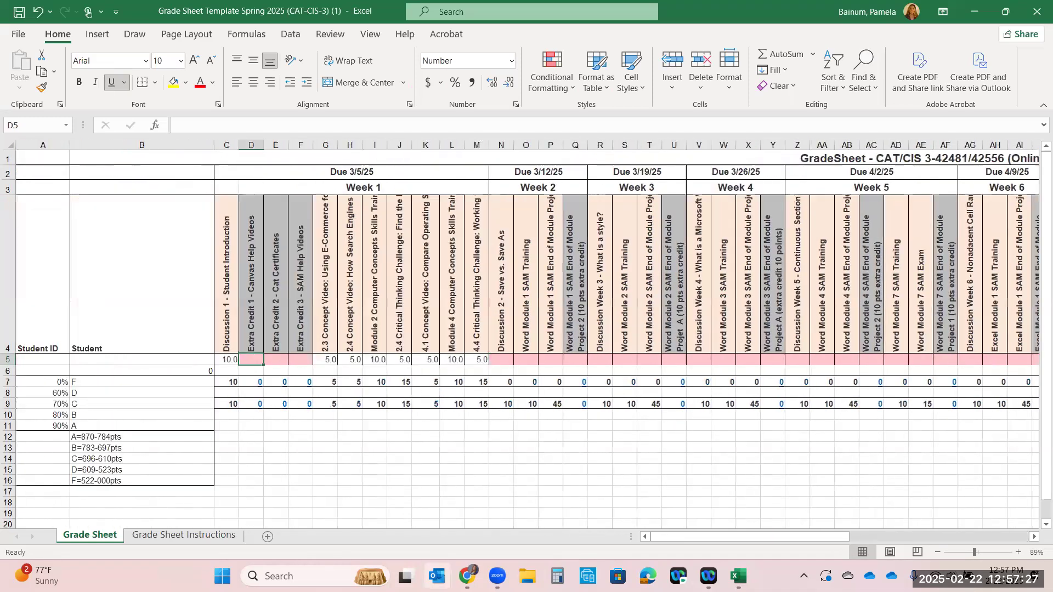
type("10")
key("Tab")
type("10")
key("Tab")
type("10")
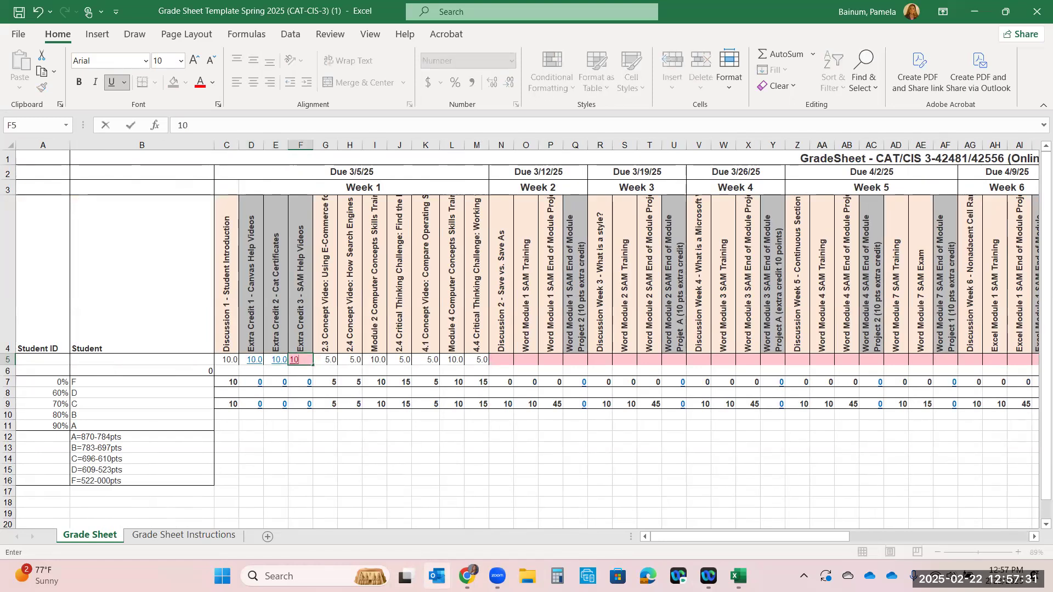
key("Tab")
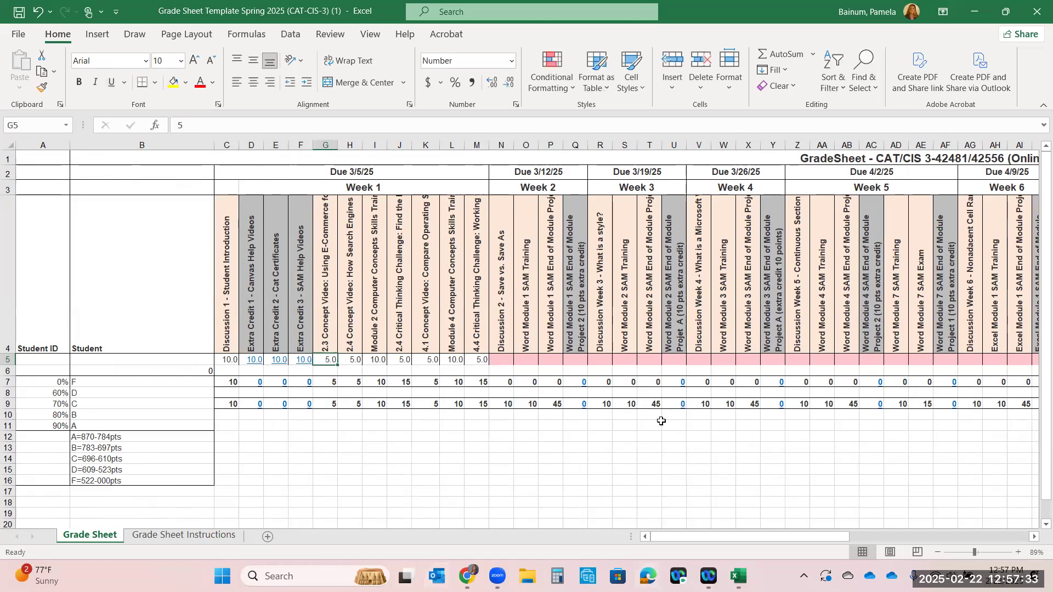
Step: Compare the Total, % and Grade values with the extra credit scores included against the entries at the start of row 5
left_click_drag(779, 536, 990, 559)
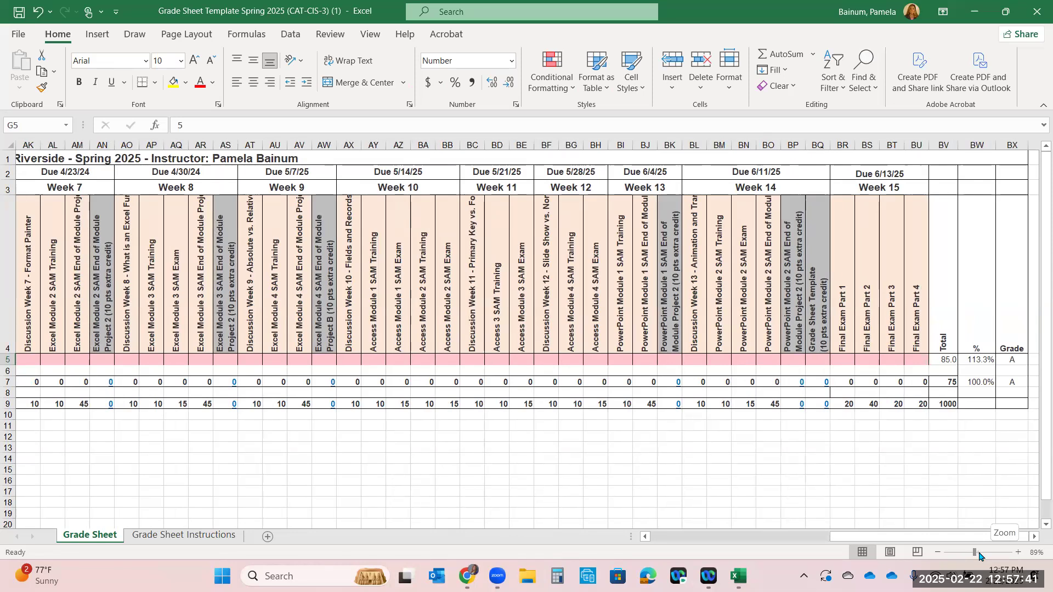
left_click_drag(839, 538, 717, 540)
left_click_drag(716, 538, 714, 535)
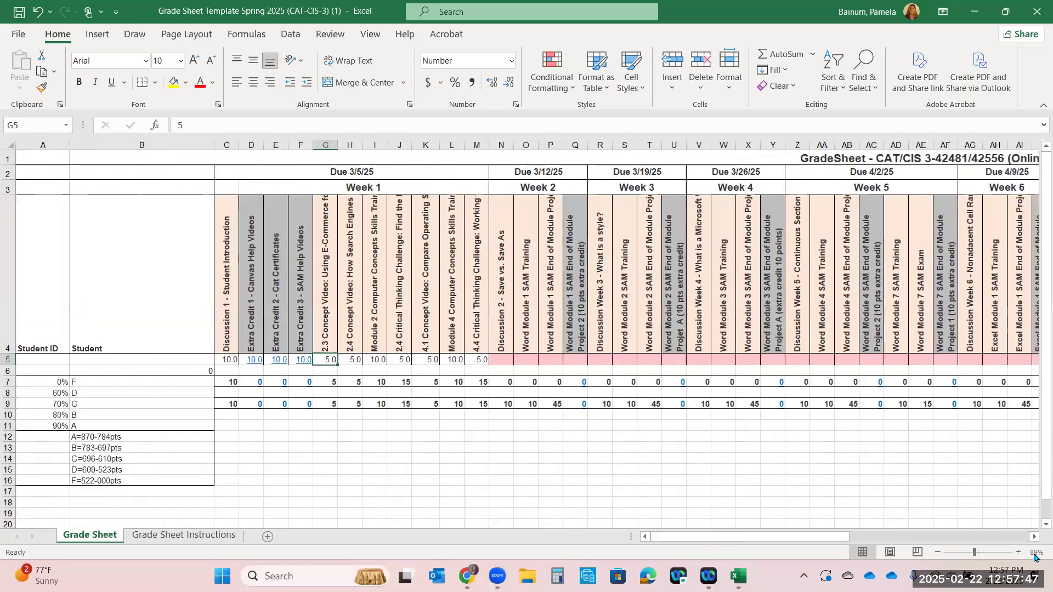
left_click_drag(1033, 539, 1034, 538)
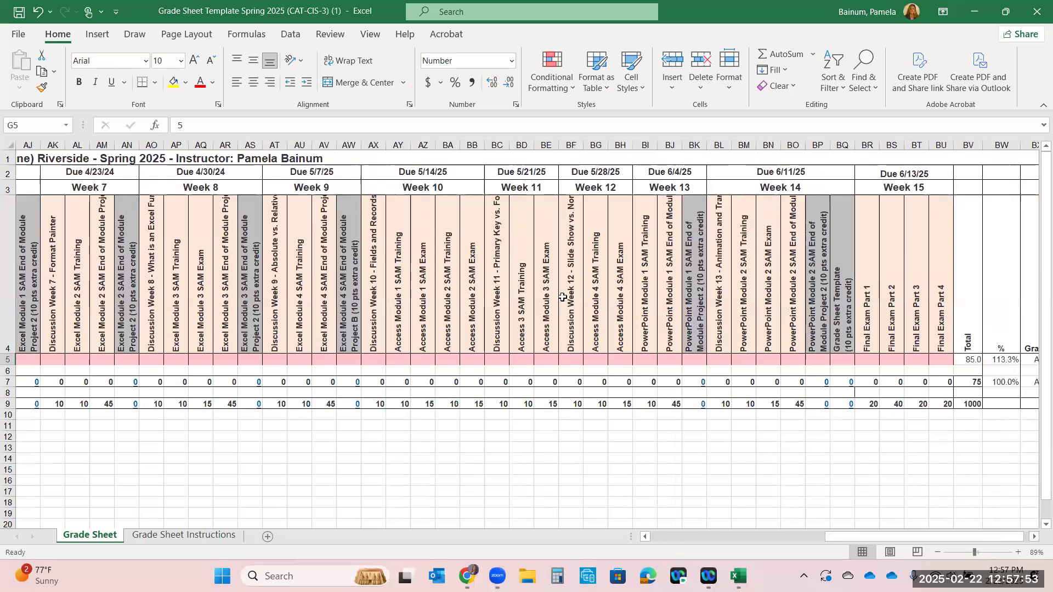
left_click_drag(854, 538, 631, 533)
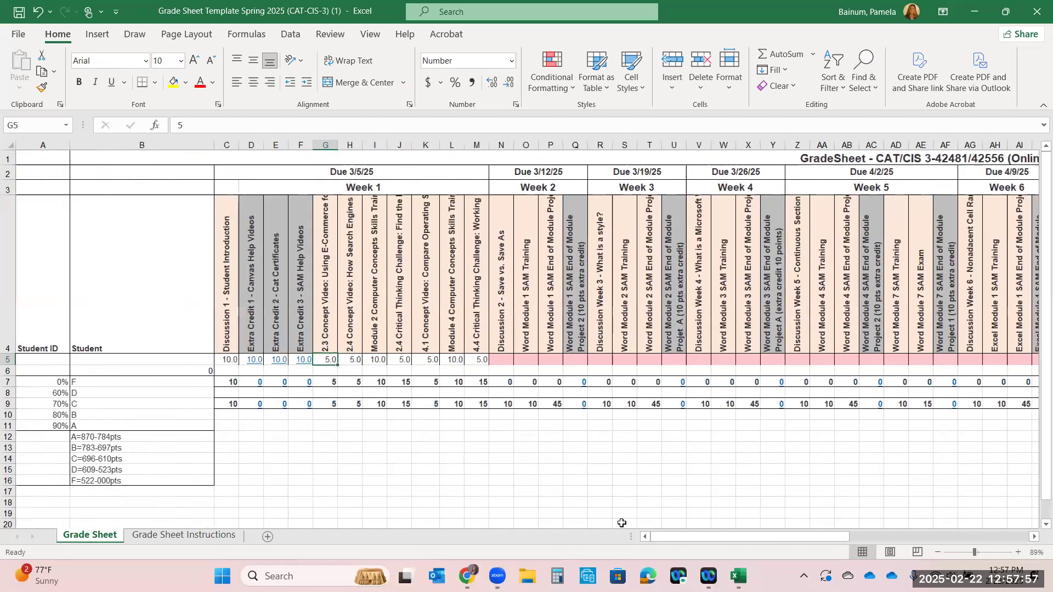